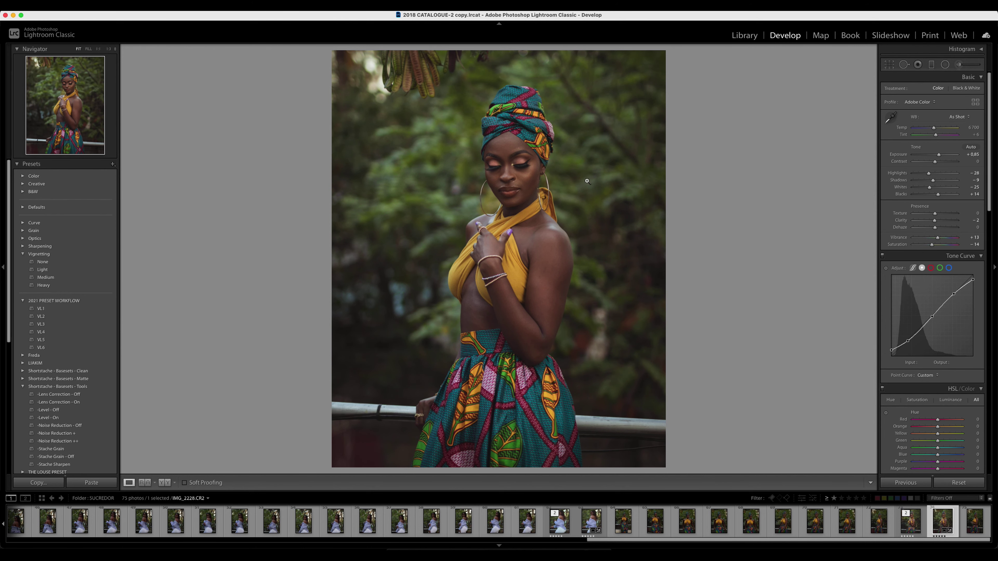
Compare the edited portrait with its before version and review its Tone Curve, HSL and Split Toning settings.
{"action": "key", "text": "backslash"}
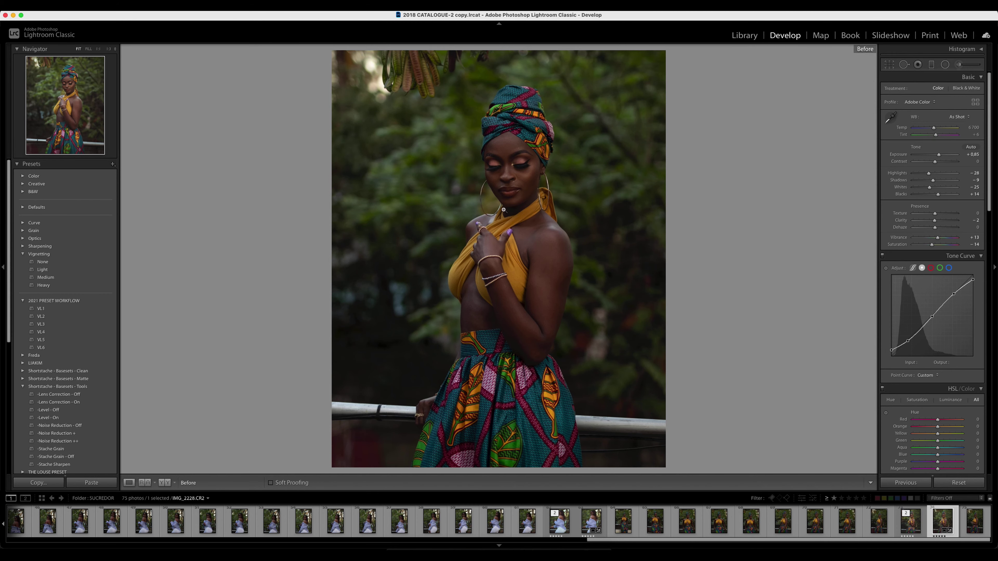
{"action": "key", "text": "backslash"}
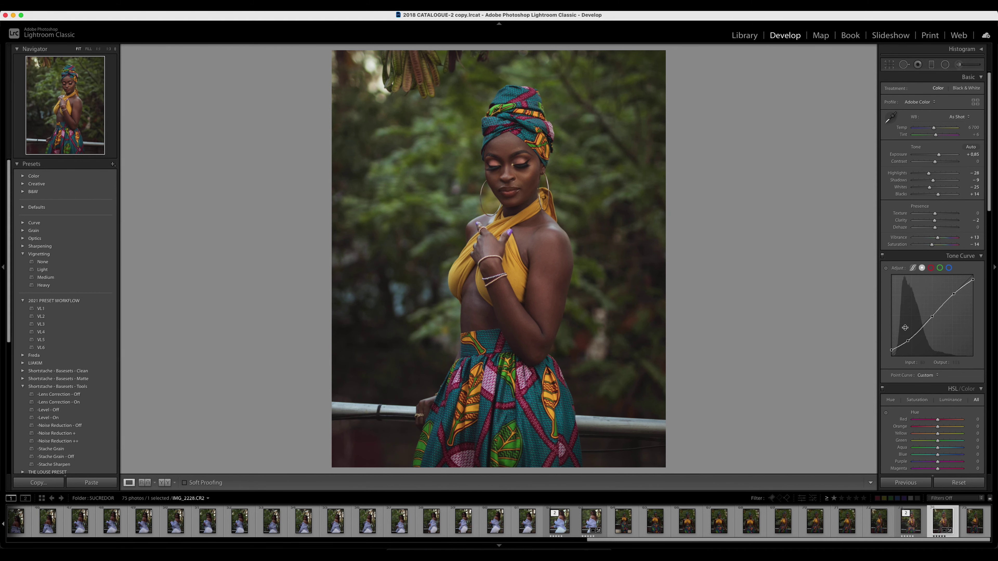
{"action": "scroll", "coordinate": [899, 356], "scroll_direction": "down", "scroll_amount": 6}
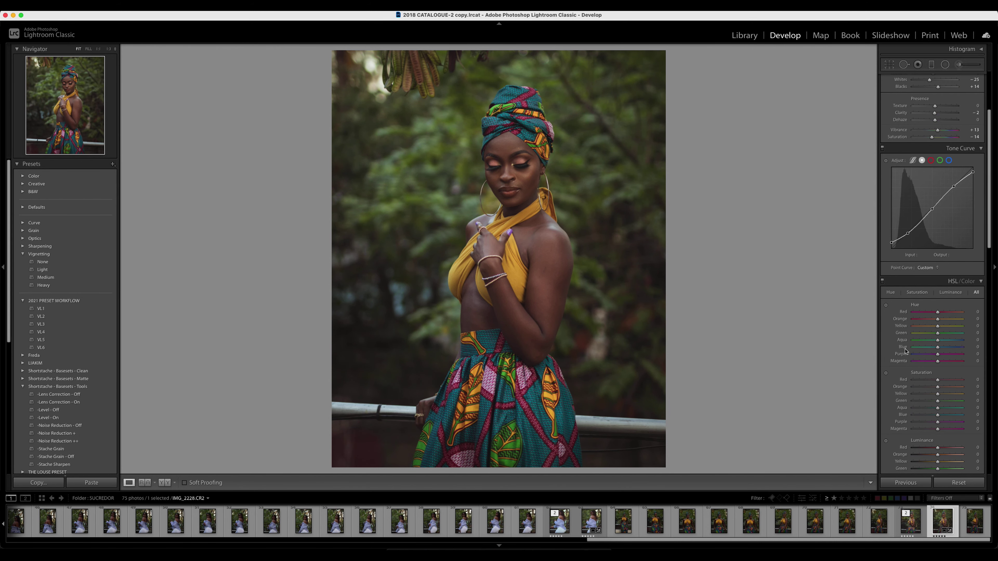
{"action": "scroll", "coordinate": [902, 359], "scroll_direction": "down", "scroll_amount": 4}
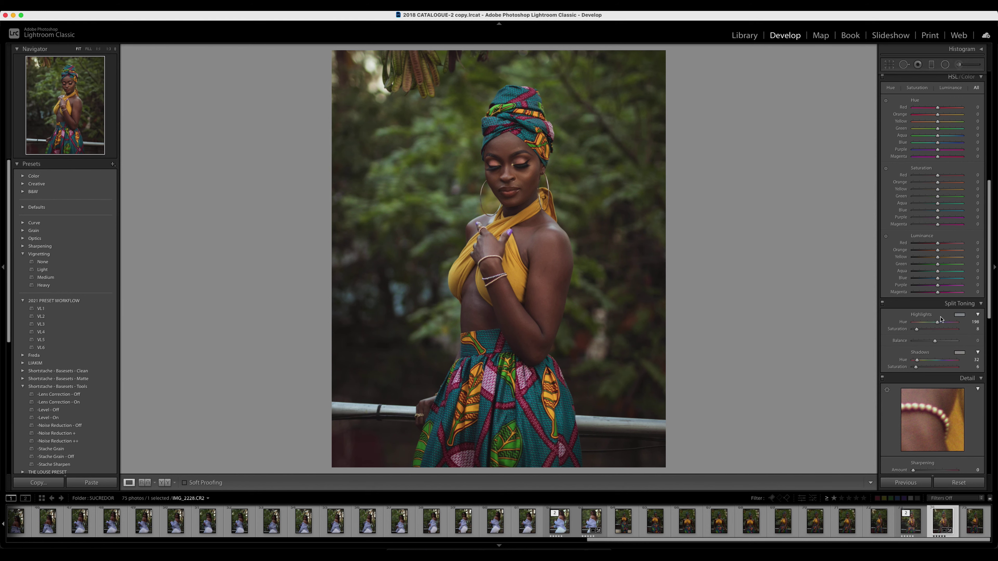
Switch the Split Toning adjustment off and on repeatedly to compare its effect on the portrait.
{"action": "left_click", "coordinate": [882, 304]}
{"action": "left_click", "coordinate": [882, 304]}
{"action": "left_click", "coordinate": [882, 304]}
{"action": "left_click", "coordinate": [882, 304]}
{"action": "left_click", "coordinate": [882, 304]}
{"action": "left_click", "coordinate": [882, 303]}
{"action": "left_click", "coordinate": [882, 304]}
{"action": "left_click", "coordinate": [883, 304]}
Select the retouched copy IMG_2228-Edit.tif and open it in Photoshop for editing.
{"action": "left_click", "coordinate": [910, 526]}
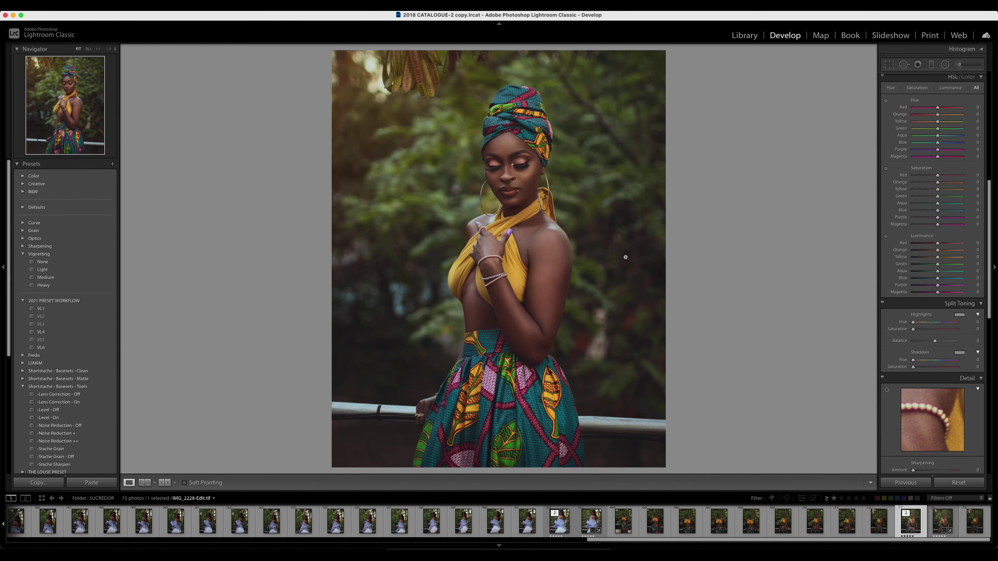
{"action": "key", "text": "super+e"}
{"action": "left_click", "coordinate": [557, 227]}
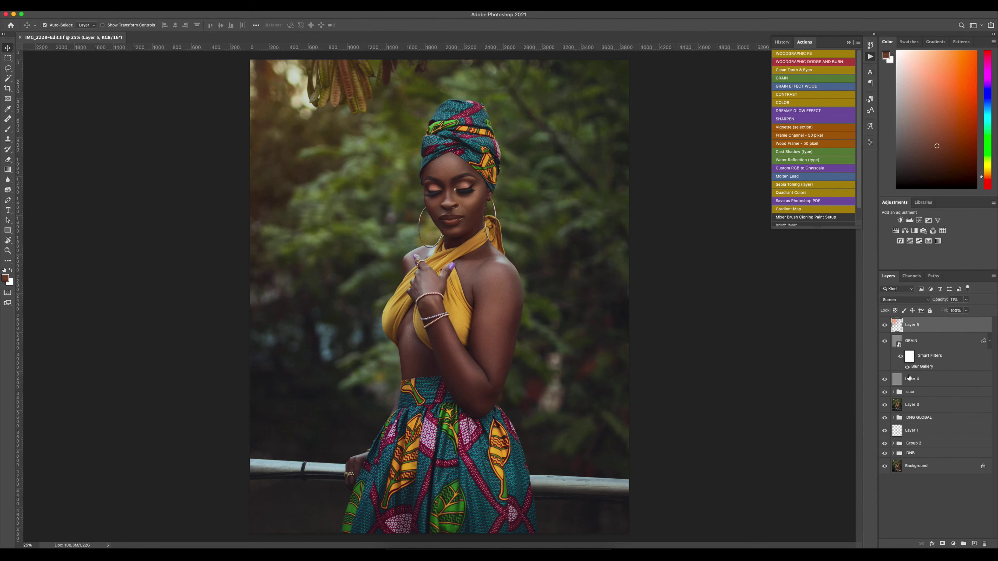
Hide every layer and group above Background, and select the Background layer.
{"action": "left_click_drag", "start_coordinate": [882, 328], "coordinate": [883, 451]}
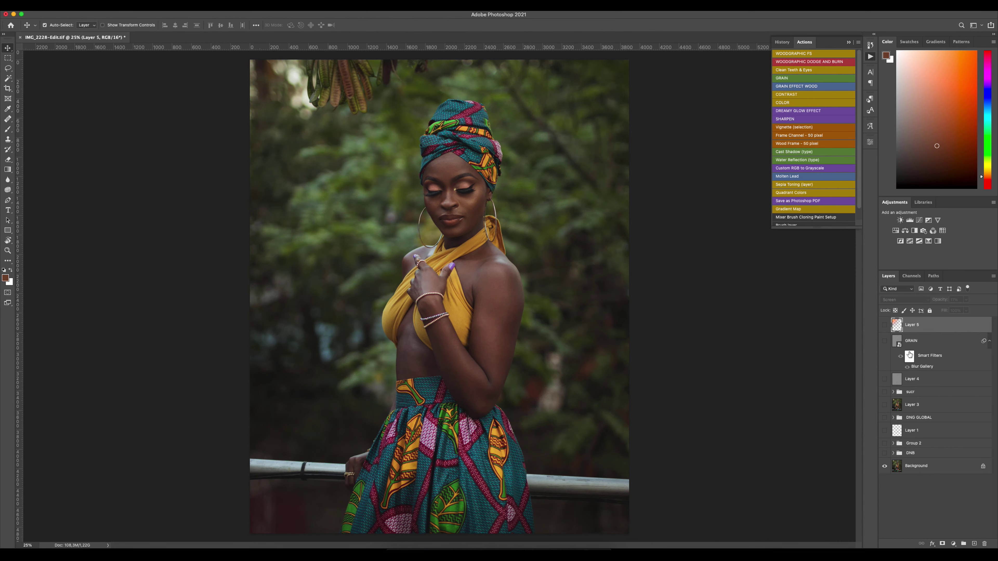
{"action": "left_click", "coordinate": [922, 471]}
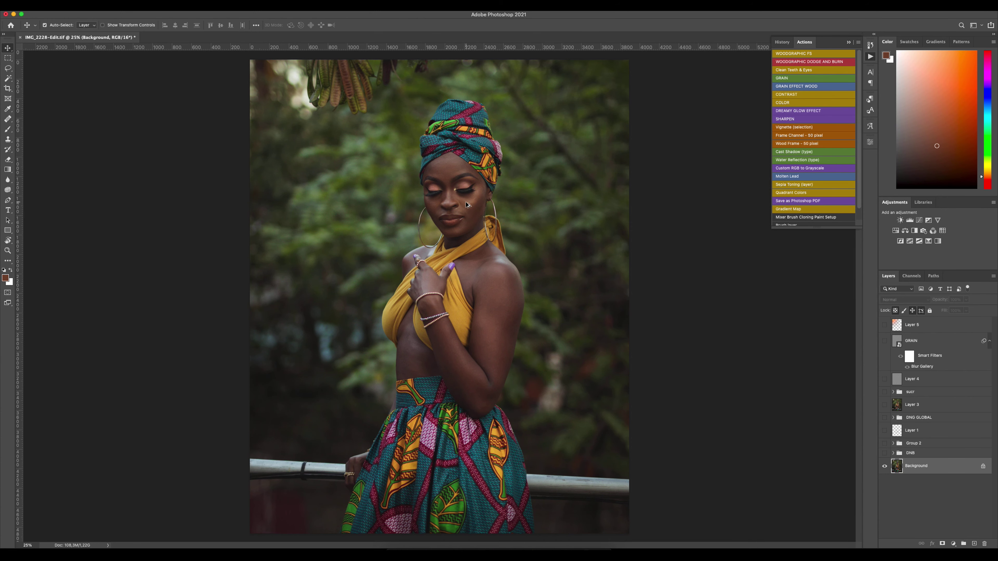
Examine the skin and face of the unretouched Background image up close and as a whole.
{"action": "scroll", "coordinate": [466, 204], "scroll_direction": "up", "scroll_amount": 5}
{"action": "left_click_drag", "start_coordinate": [448, 211], "coordinate": [448, 282]}
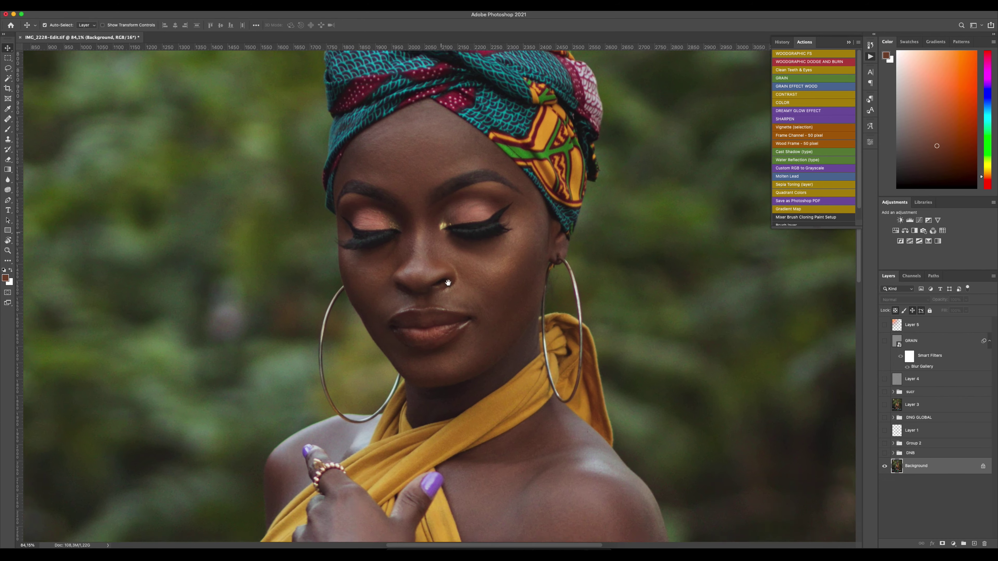
{"action": "scroll", "coordinate": [448, 283], "scroll_direction": "up", "scroll_amount": 4}
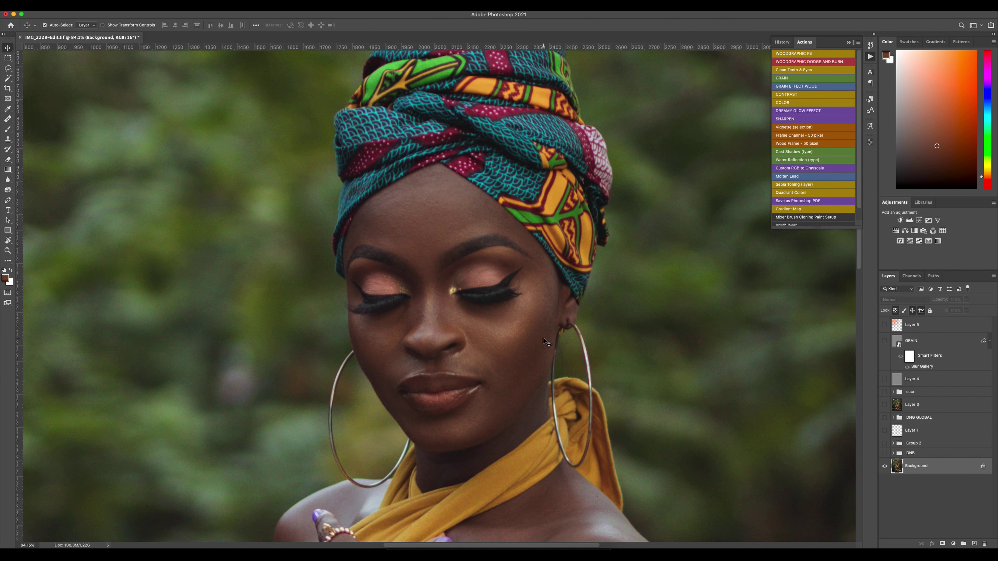
{"action": "scroll", "coordinate": [543, 339], "scroll_direction": "down", "scroll_amount": 4}
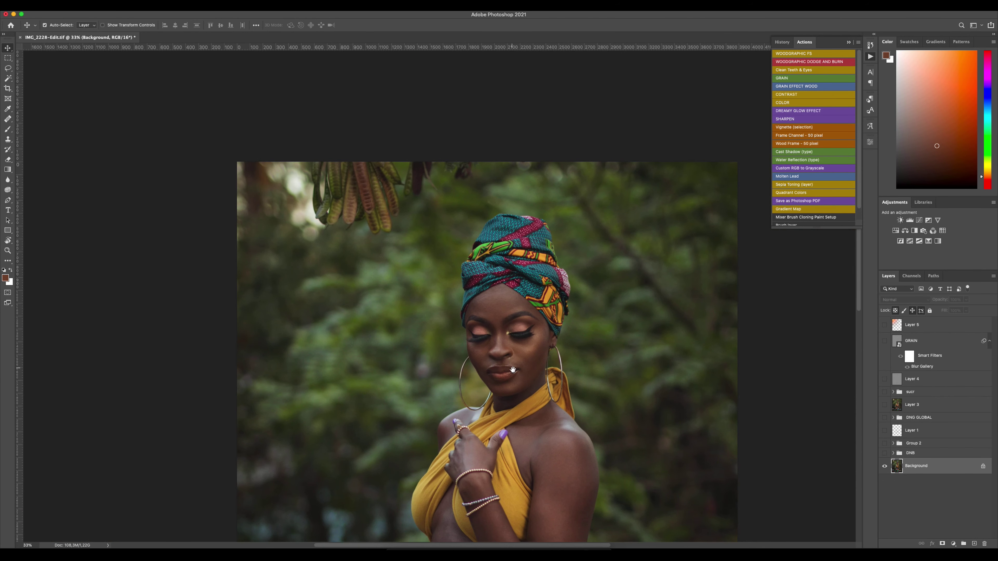
{"action": "left_click_drag", "start_coordinate": [580, 396], "coordinate": [468, 286]}
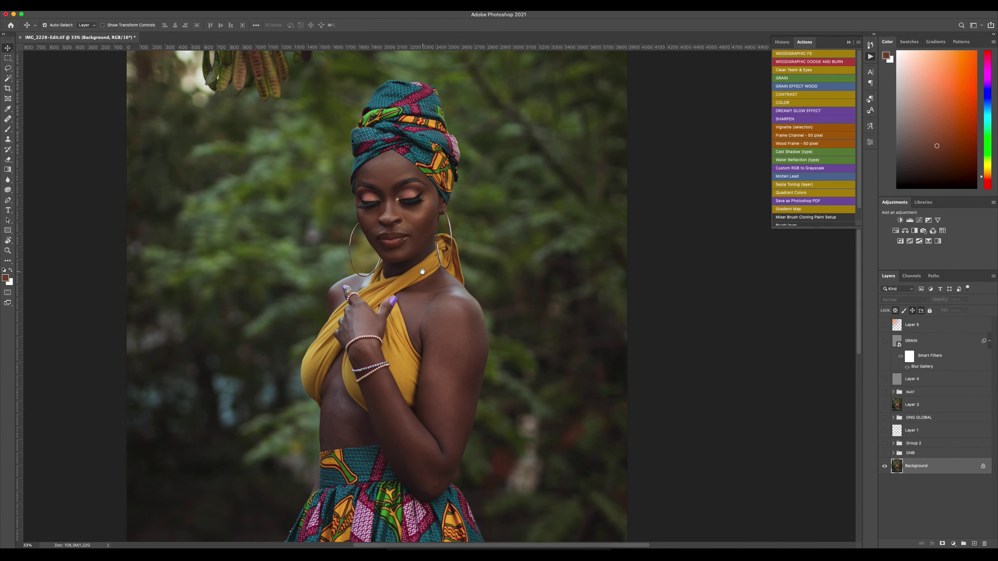
{"action": "scroll", "coordinate": [395, 230], "scroll_direction": "up", "scroll_amount": 8}
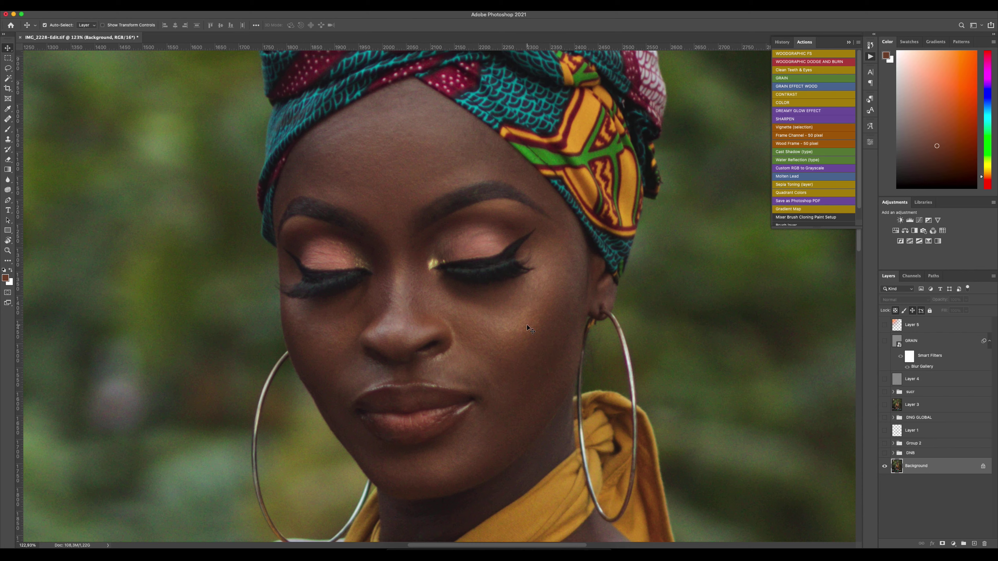
{"action": "scroll", "coordinate": [510, 429], "scroll_direction": "down", "scroll_amount": 8}
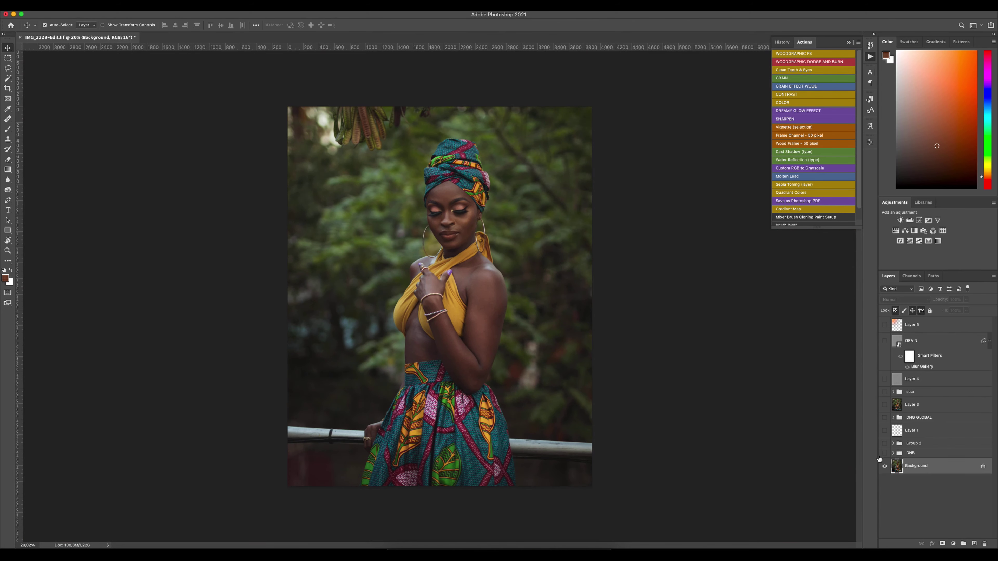
Show the DNB group and toggle its visibility to compare the retouching on the face.
{"action": "scroll", "coordinate": [491, 233], "scroll_direction": "up", "scroll_amount": 5}
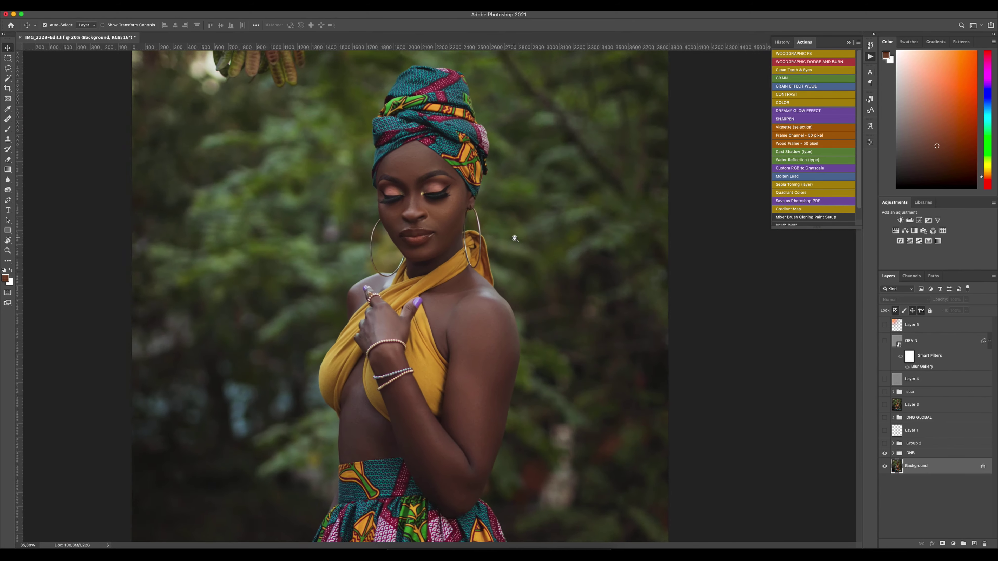
{"action": "left_click_drag", "start_coordinate": [429, 252], "coordinate": [478, 345]}
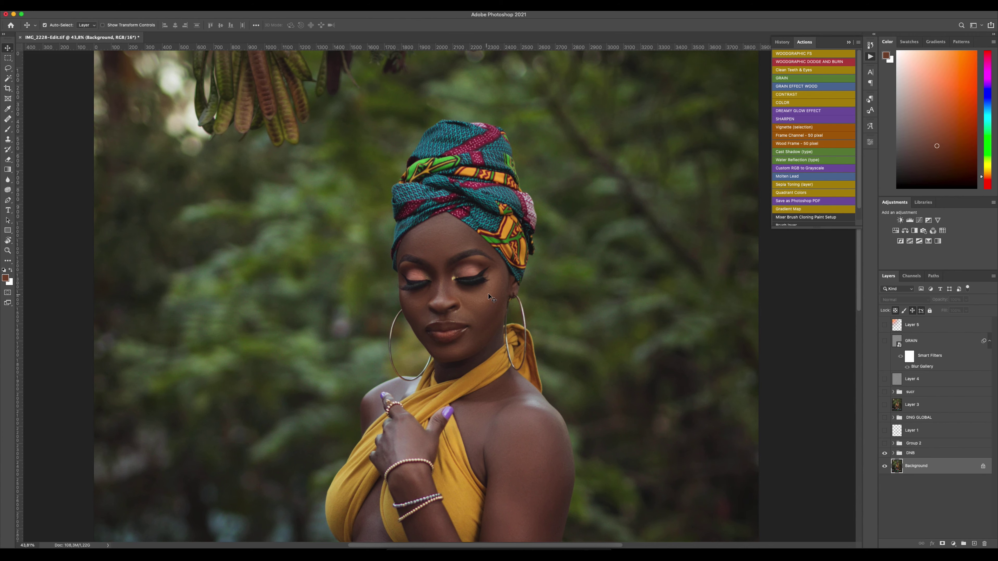
{"action": "scroll", "coordinate": [498, 305], "scroll_direction": "up", "scroll_amount": 6}
{"action": "scroll", "coordinate": [519, 307], "scroll_direction": "down", "scroll_amount": 6}
{"action": "scroll", "coordinate": [521, 315], "scroll_direction": "up", "scroll_amount": 2}
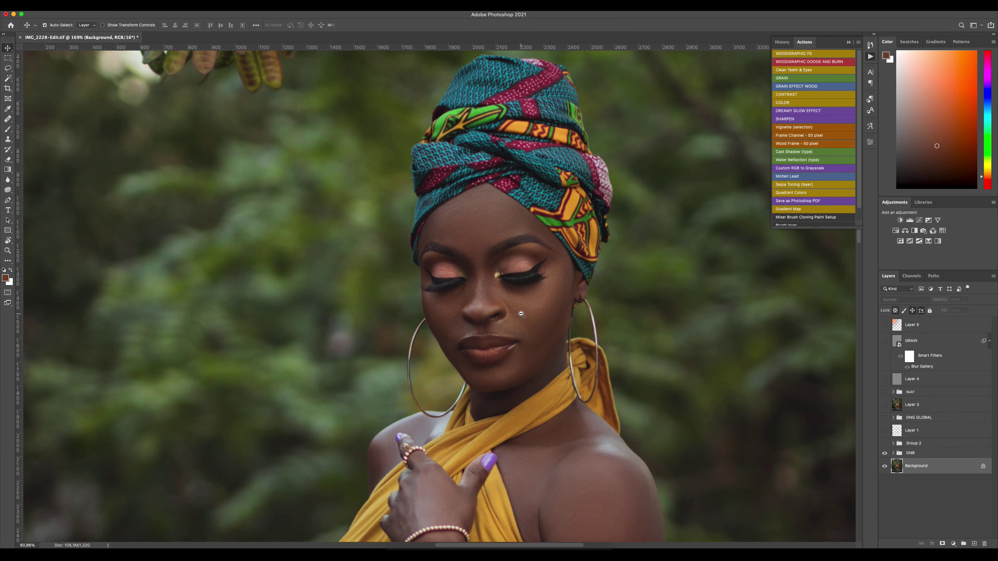
{"action": "left_click", "coordinate": [884, 454]}
{"action": "left_click", "coordinate": [885, 453]}
{"action": "left_click", "coordinate": [884, 453]}
{"action": "left_click", "coordinate": [884, 453]}
Show Group 2 and toggle its visibility to compare its effect on the upper body.
{"action": "scroll", "coordinate": [746, 432], "scroll_direction": "down", "scroll_amount": 3}
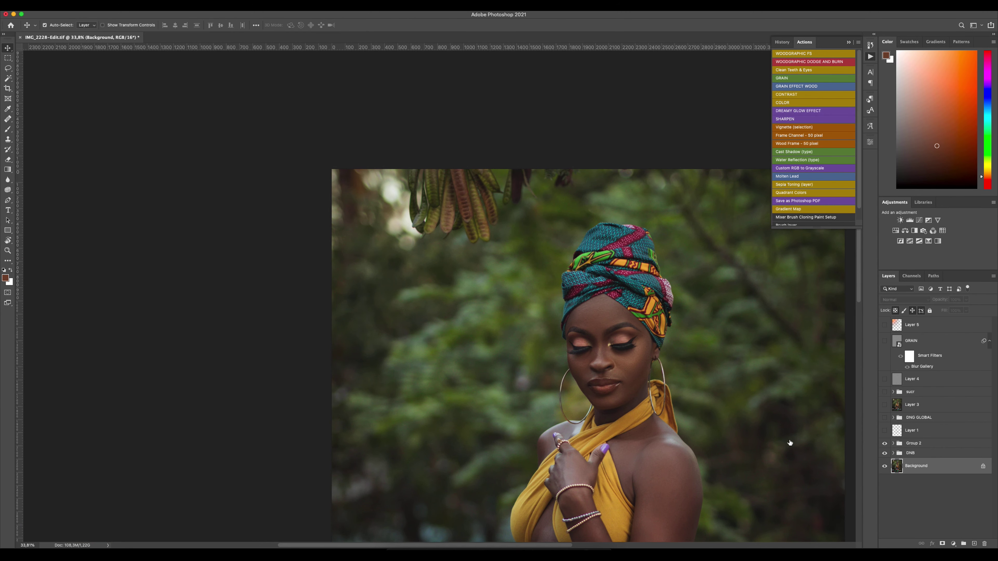
{"action": "left_click_drag", "start_coordinate": [752, 437], "coordinate": [632, 395]}
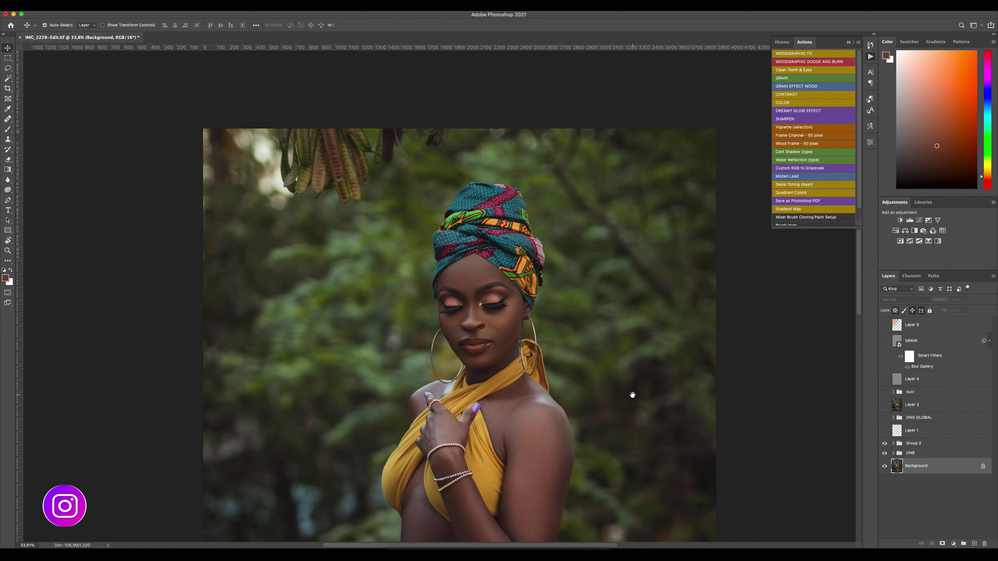
{"action": "left_click", "coordinate": [885, 443]}
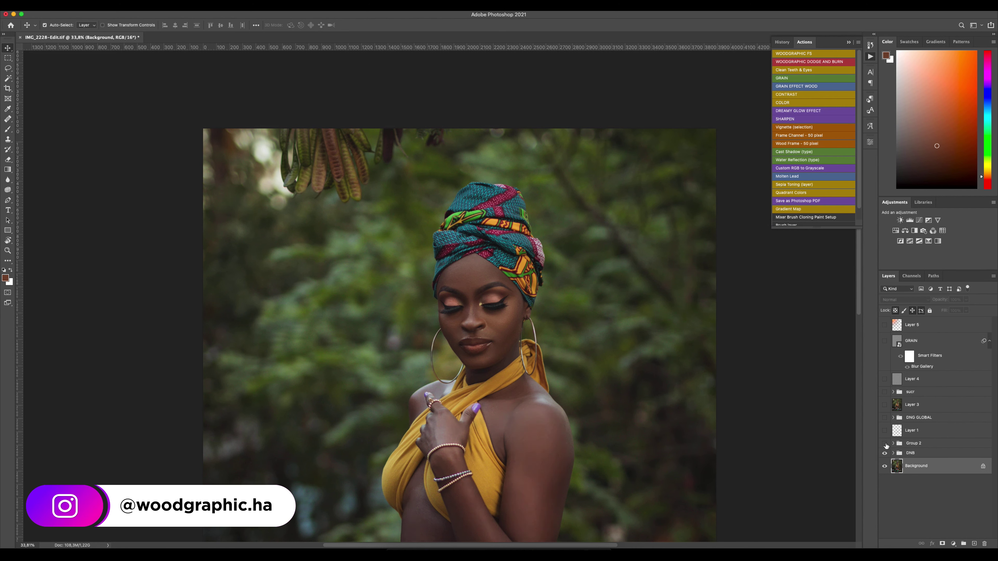
{"action": "left_click", "coordinate": [885, 443]}
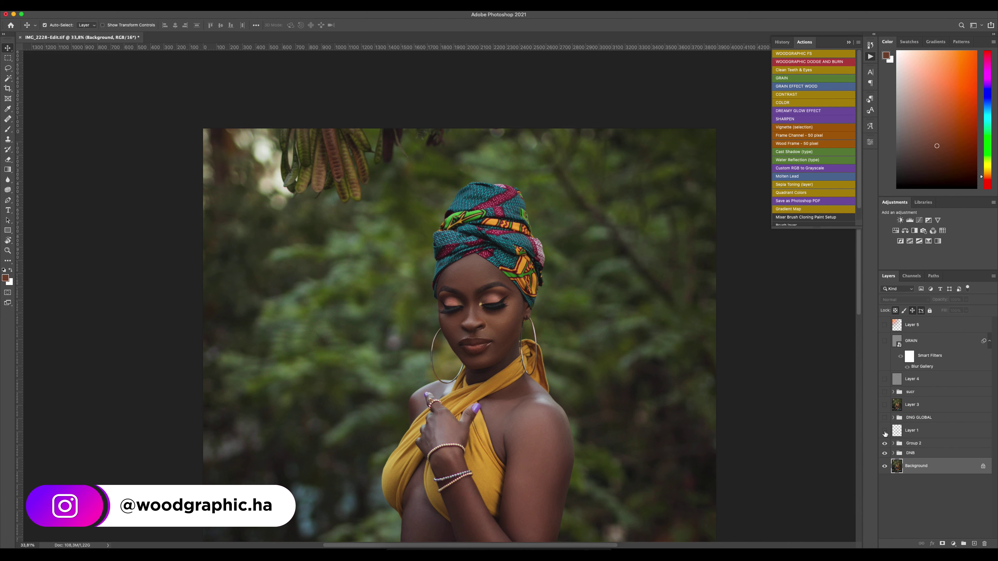
Show Layer 1, compare the face with and without it, and select that layer.
{"action": "left_click", "coordinate": [884, 430]}
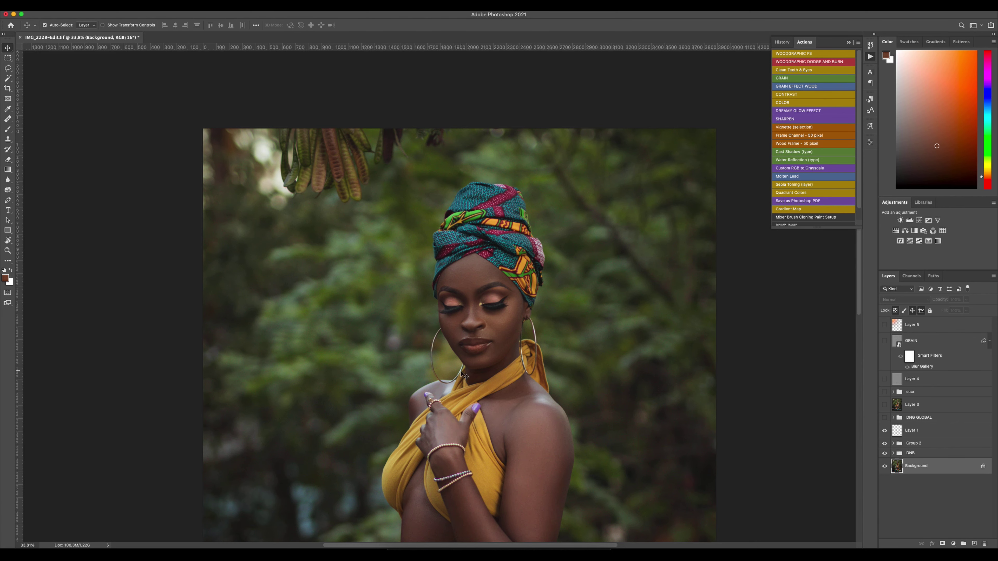
{"action": "left_click_drag", "start_coordinate": [522, 368], "coordinate": [547, 353]}
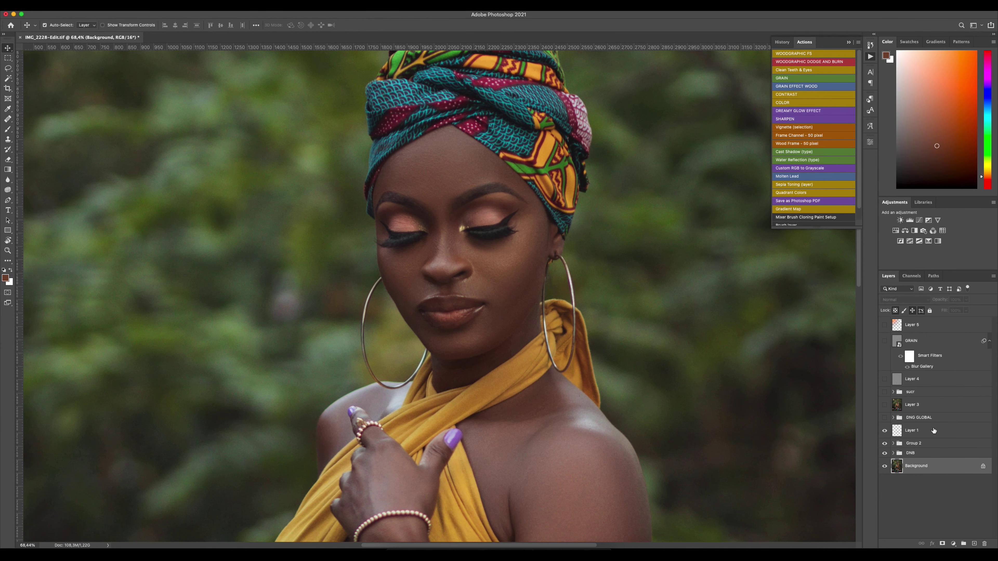
{"action": "left_click", "coordinate": [884, 431]}
{"action": "left_click", "coordinate": [884, 430]}
{"action": "left_click", "coordinate": [938, 432]}
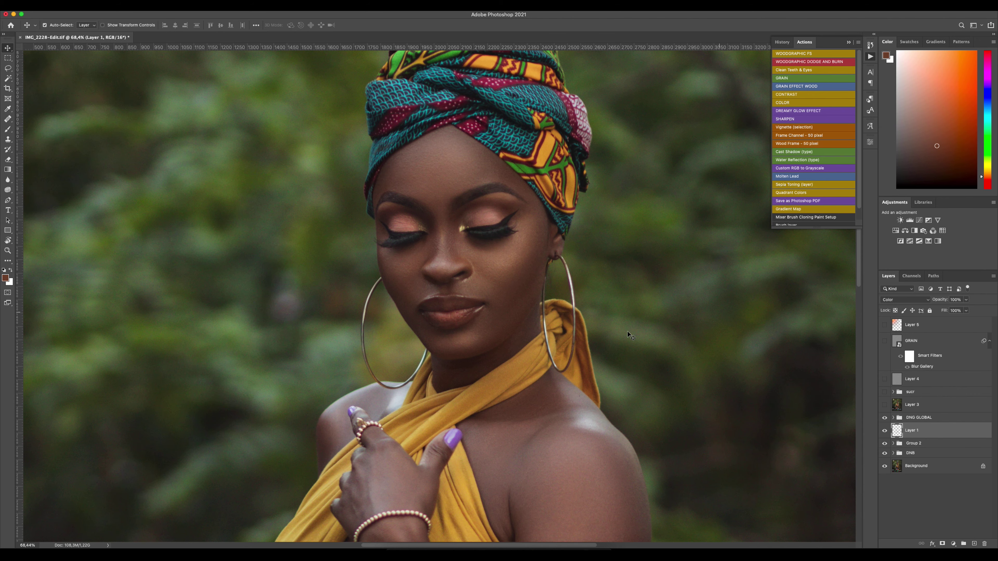
Compare the whole image with and without the DNG GLOBAL group, leave it shown and expand it.
{"action": "key", "text": "super+0"}
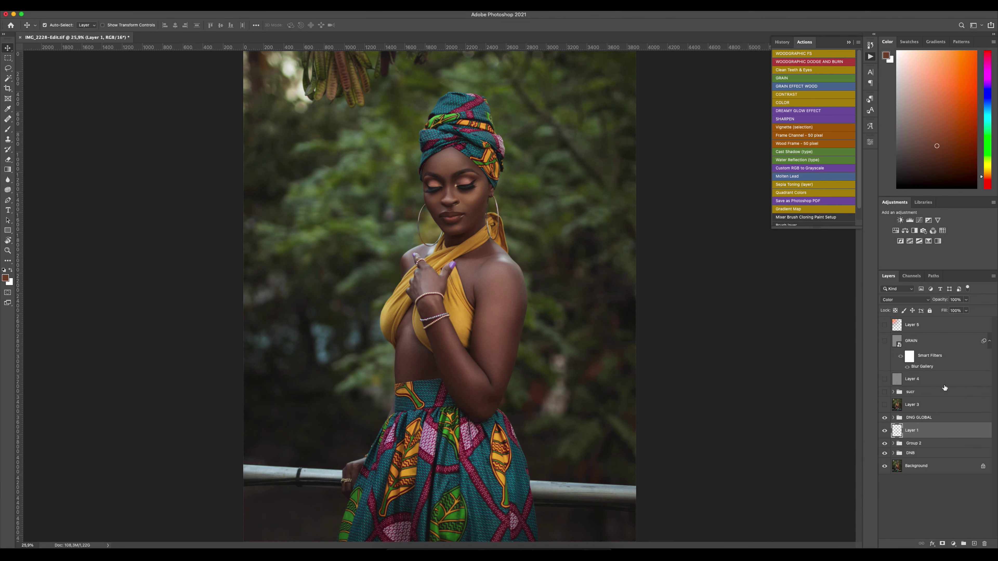
{"action": "left_click", "coordinate": [884, 419]}
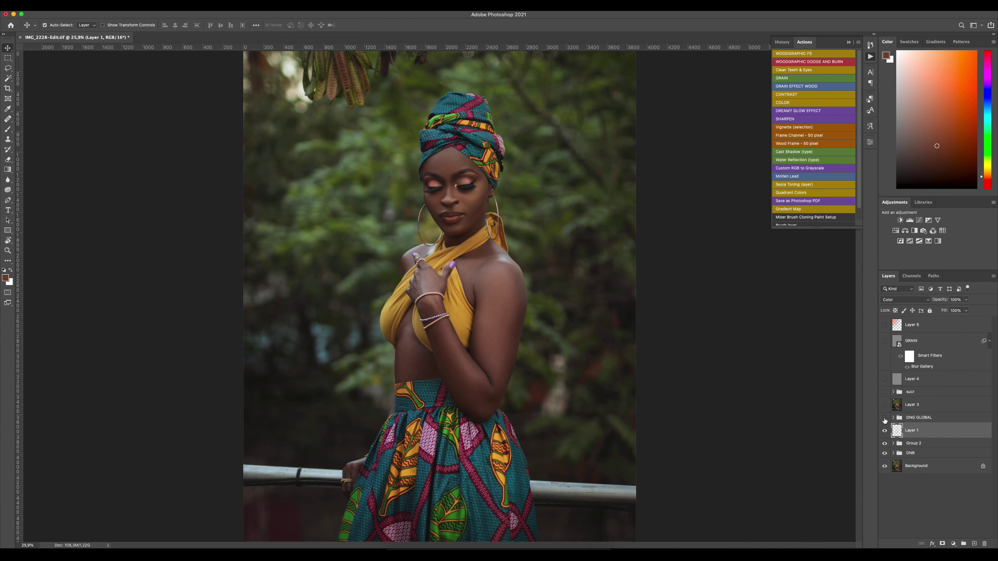
{"action": "left_click", "coordinate": [884, 418]}
{"action": "left_click", "coordinate": [893, 418]}
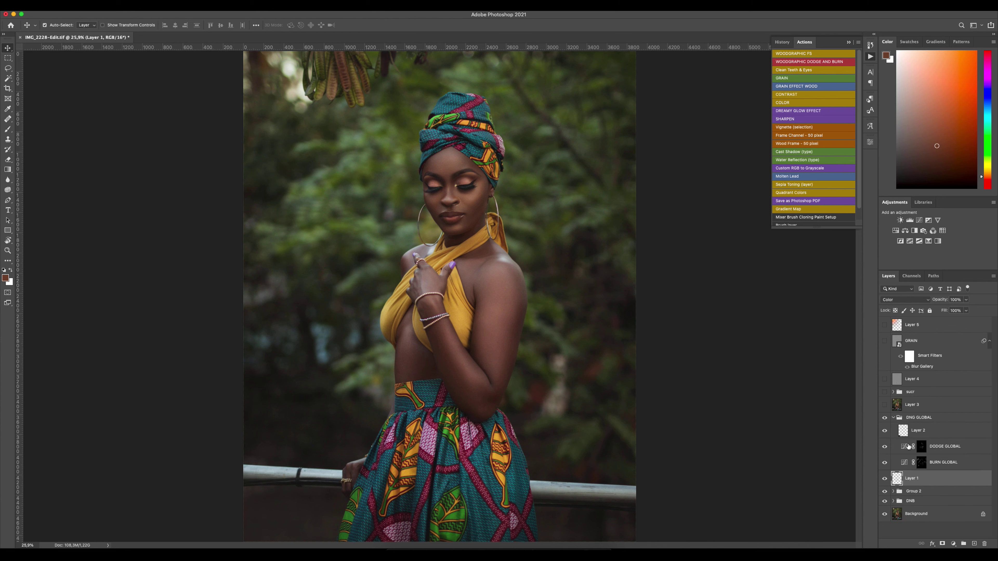
Move Layer 2 out of the DNG GLOBAL group to directly above it, and show the layer.
{"action": "mouse_move", "coordinate": [903, 431]}
{"action": "left_mouse_down"}
{"action": "mouse_move", "coordinate": [911, 431]}
{"action": "mouse_move", "coordinate": [910, 412]}
{"action": "left_mouse_up"}
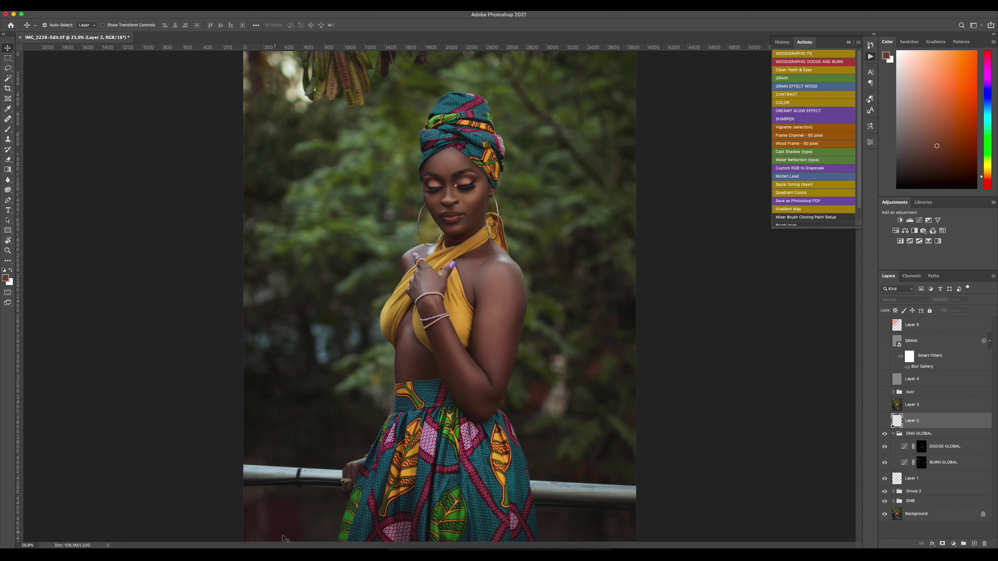
{"action": "left_click", "coordinate": [884, 421]}
Show Layer 3 and toggle its visibility to compare its effect on the figure.
{"action": "left_click", "coordinate": [884, 404]}
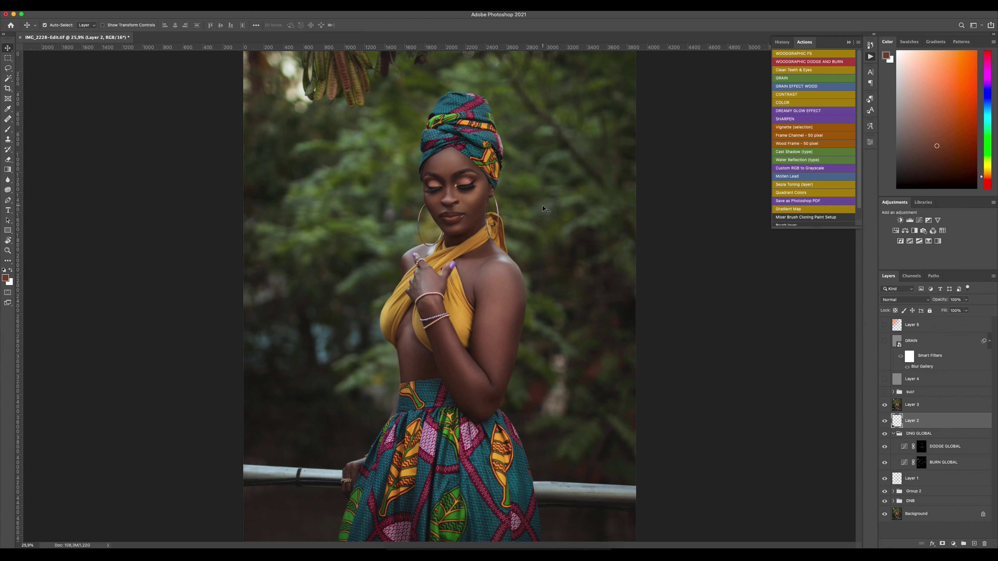
{"action": "left_click", "coordinate": [884, 404]}
{"action": "left_click", "coordinate": [884, 406]}
Show and expand the group above Layer 3, and collapse its color and CONTRAST subgroups.
{"action": "left_click", "coordinate": [884, 393]}
{"action": "left_click", "coordinate": [893, 392]}
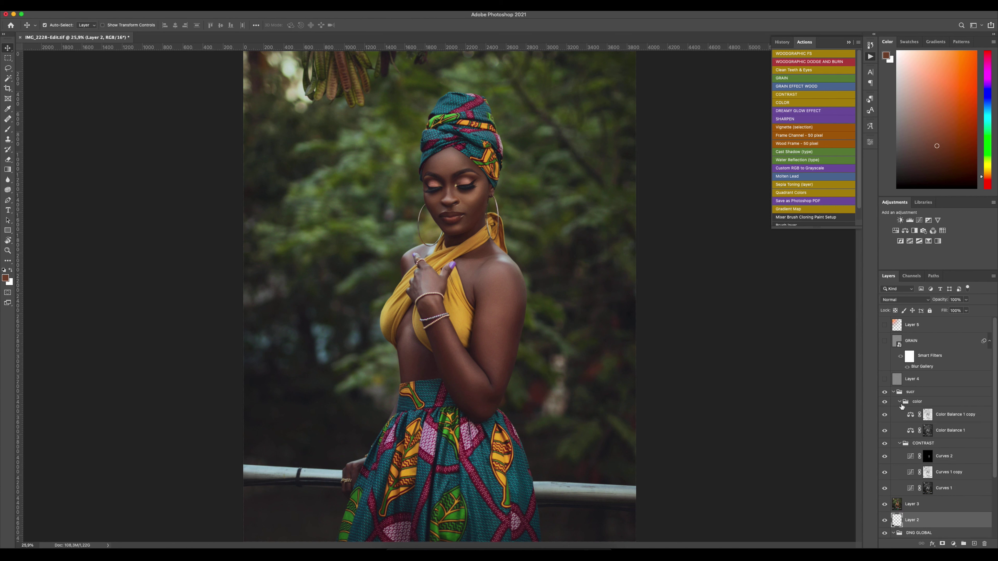
{"action": "left_click", "coordinate": [899, 401]}
{"action": "left_click", "coordinate": [899, 411]}
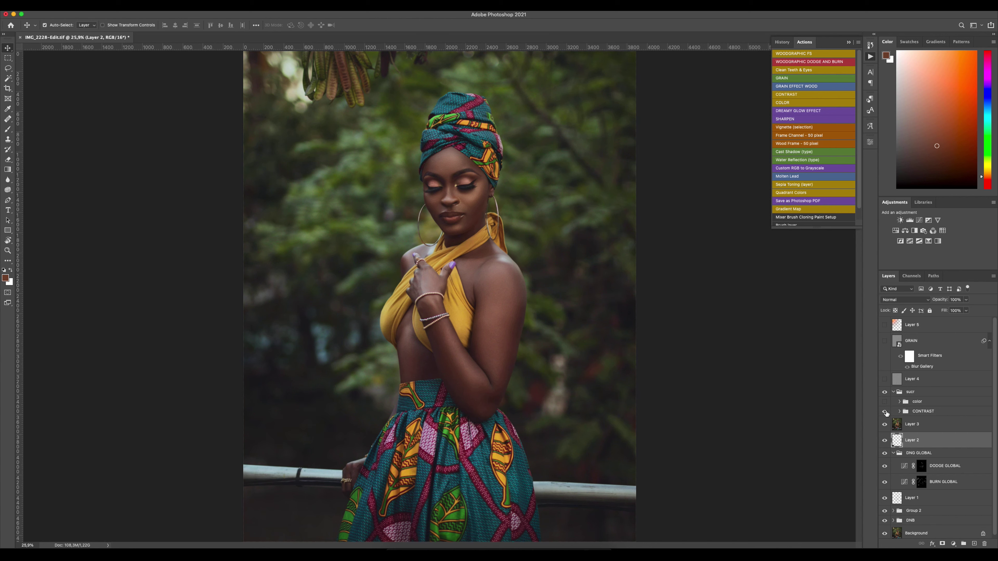
Compare the effects of the CONTRAST group and its Curves 2 layer by toggling visibility, and collapse the group.
{"action": "left_click", "coordinate": [885, 411]}
{"action": "left_click", "coordinate": [899, 411]}
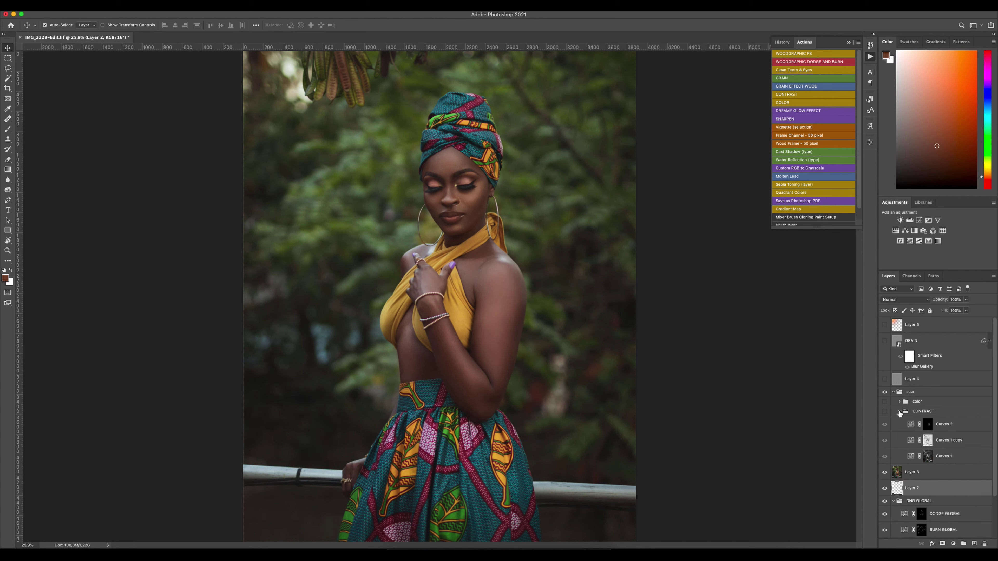
{"action": "left_click", "coordinate": [885, 424]}
{"action": "left_click", "coordinate": [883, 426]}
{"action": "left_click", "coordinate": [883, 425]}
{"action": "left_click", "coordinate": [883, 425]}
{"action": "left_click", "coordinate": [899, 413]}
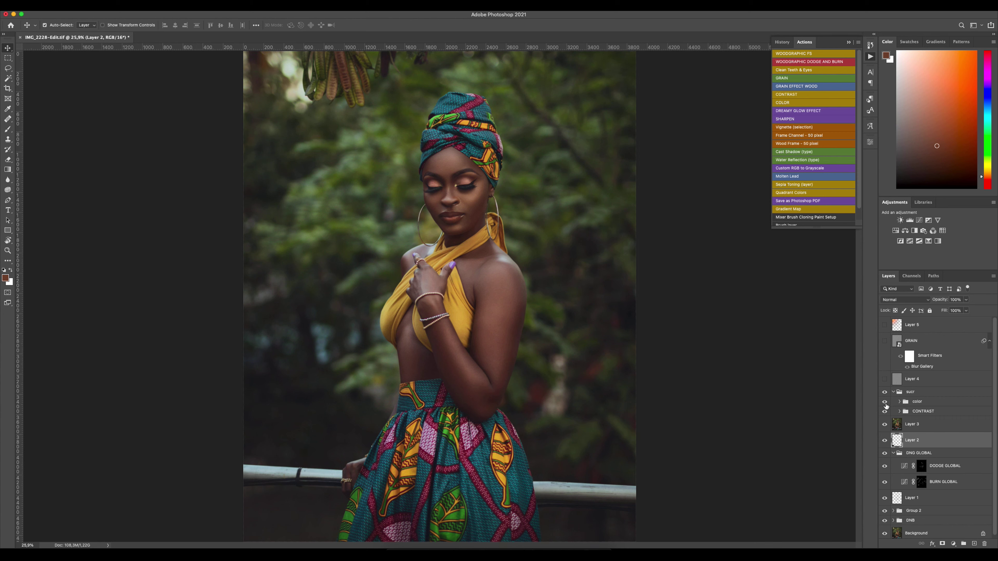
Inspect the color group's Color Balance layers and effect, collapse the parent group, and show Layer 4.
{"action": "left_click", "coordinate": [899, 401]}
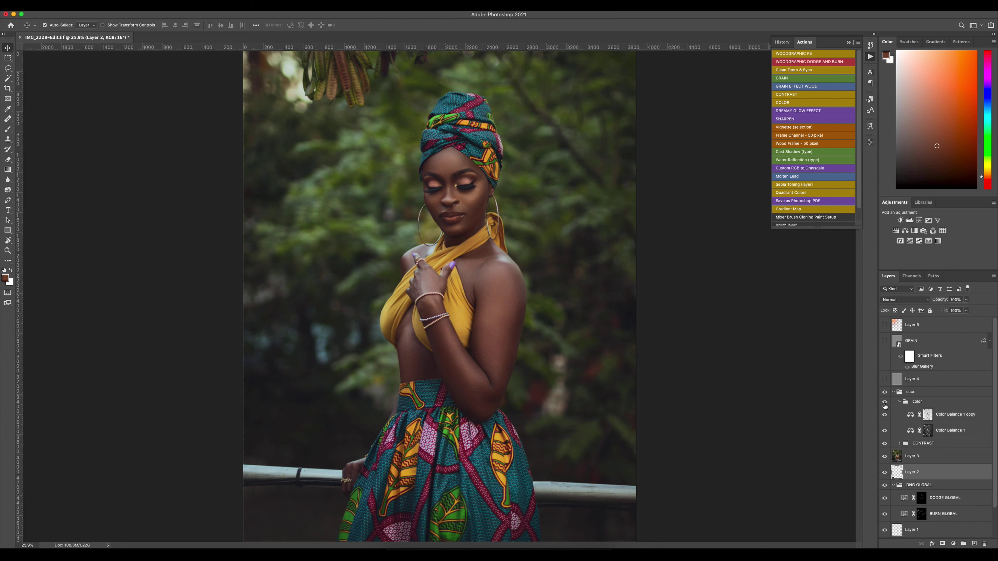
{"action": "left_click", "coordinate": [885, 403]}
{"action": "left_click", "coordinate": [893, 392]}
{"action": "left_click", "coordinate": [884, 379]}
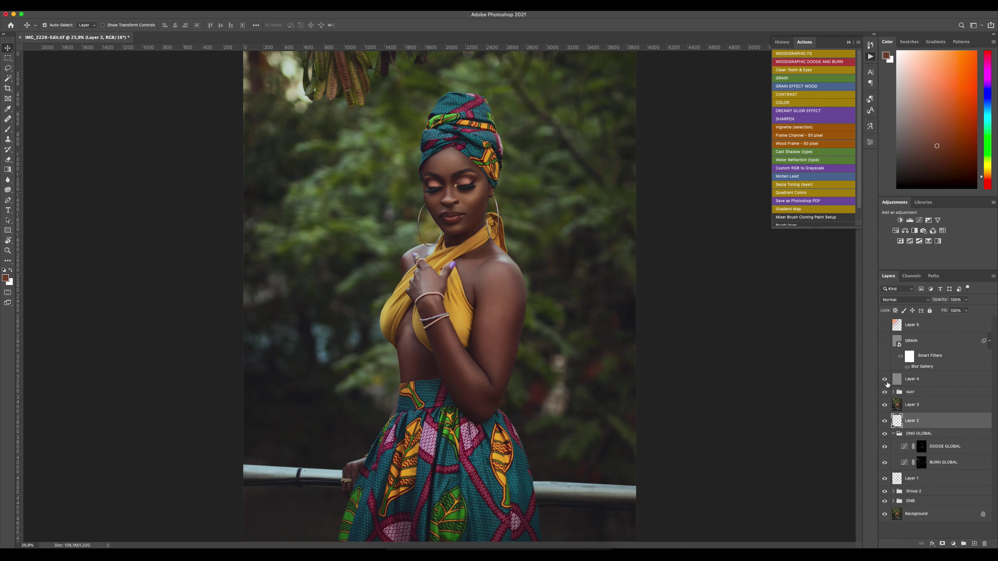
Show the GRAIN layer above Layer 4 and toggle its visibility to compare its effect on the face up close.
{"action": "left_click", "coordinate": [929, 380]}
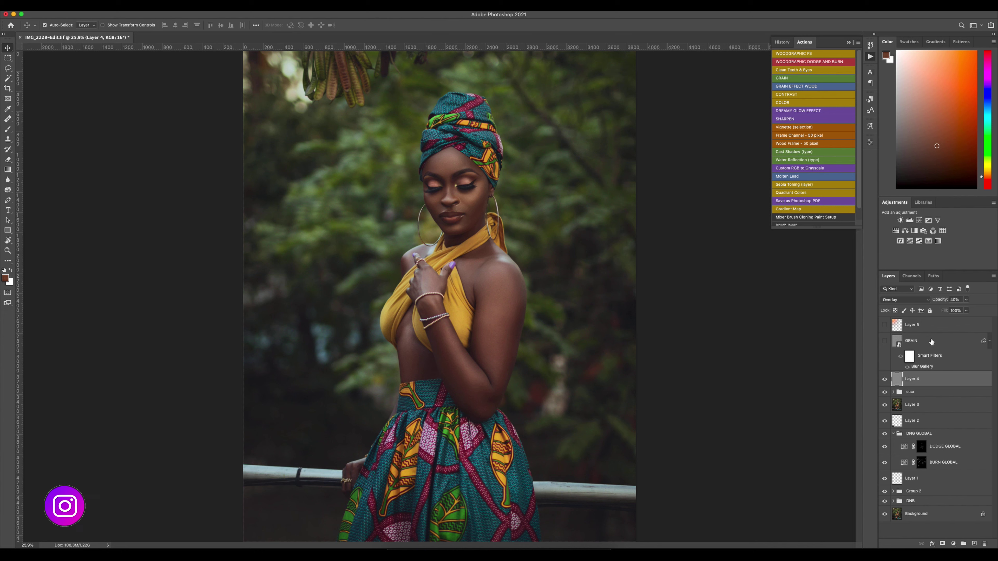
{"action": "left_click", "coordinate": [892, 342]}
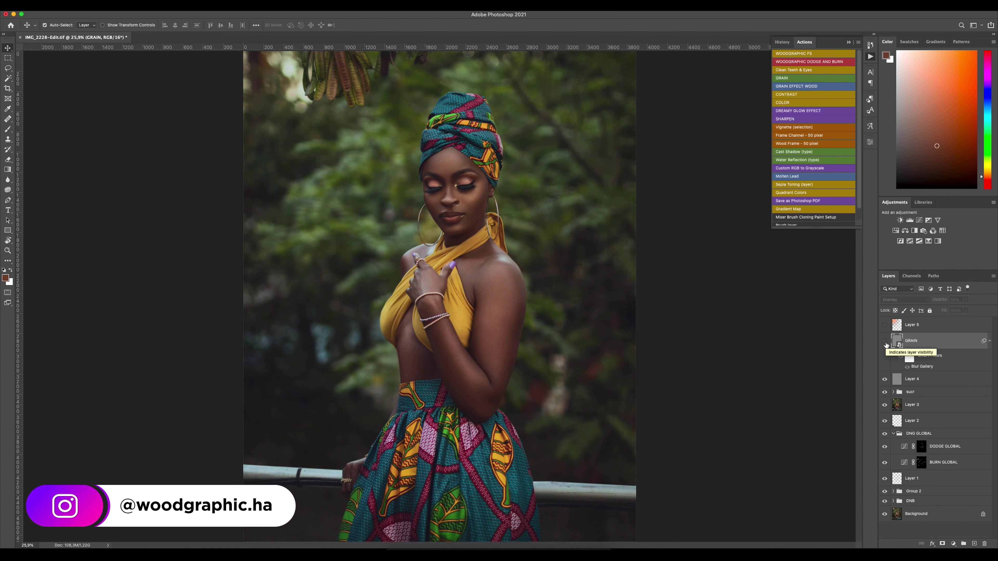
{"action": "left_click", "coordinate": [885, 341]}
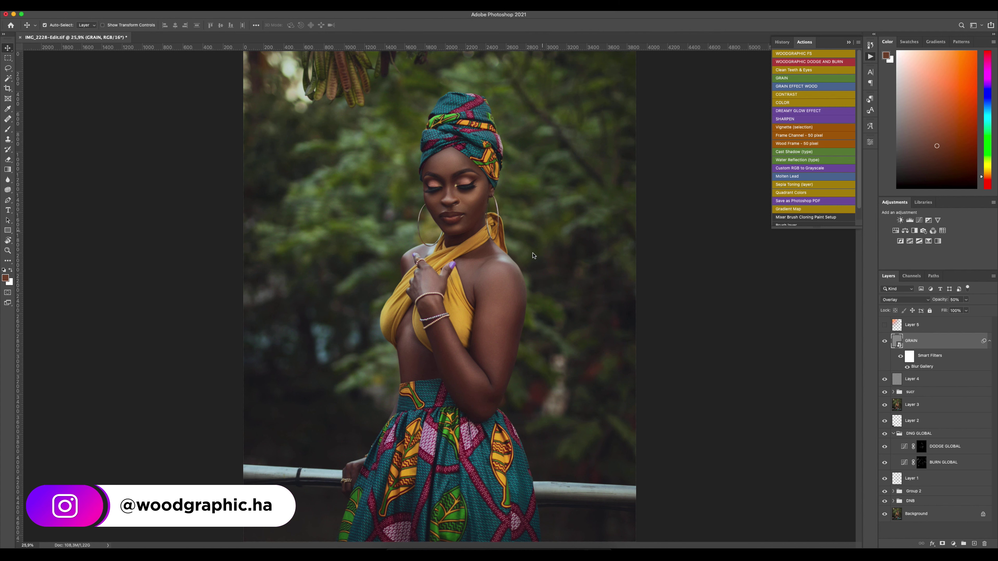
{"action": "left_click_drag", "start_coordinate": [474, 172], "coordinate": [519, 175]}
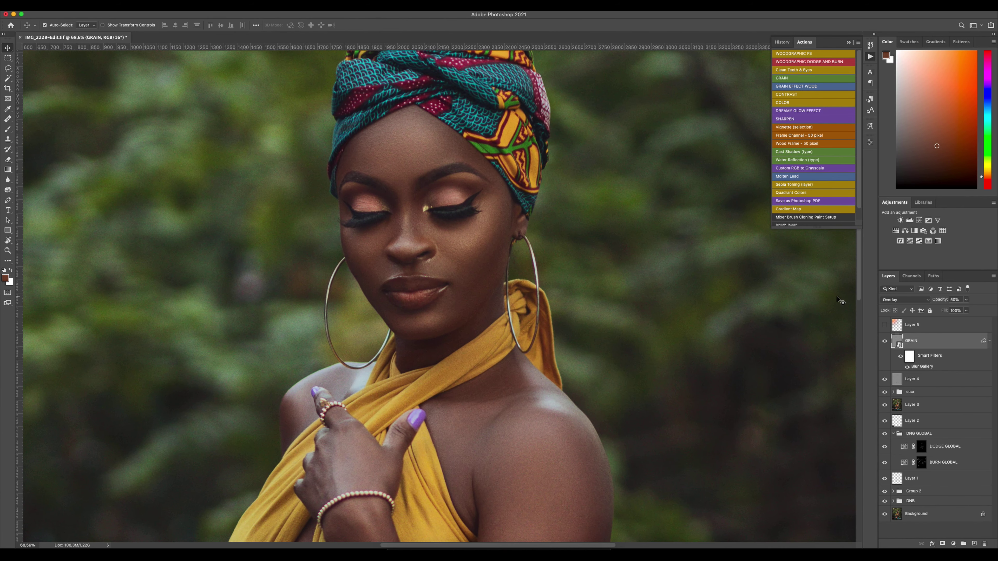
{"action": "left_click", "coordinate": [884, 344]}
{"action": "left_click", "coordinate": [885, 342]}
{"action": "left_click", "coordinate": [884, 343]}
{"action": "left_click", "coordinate": [885, 342]}
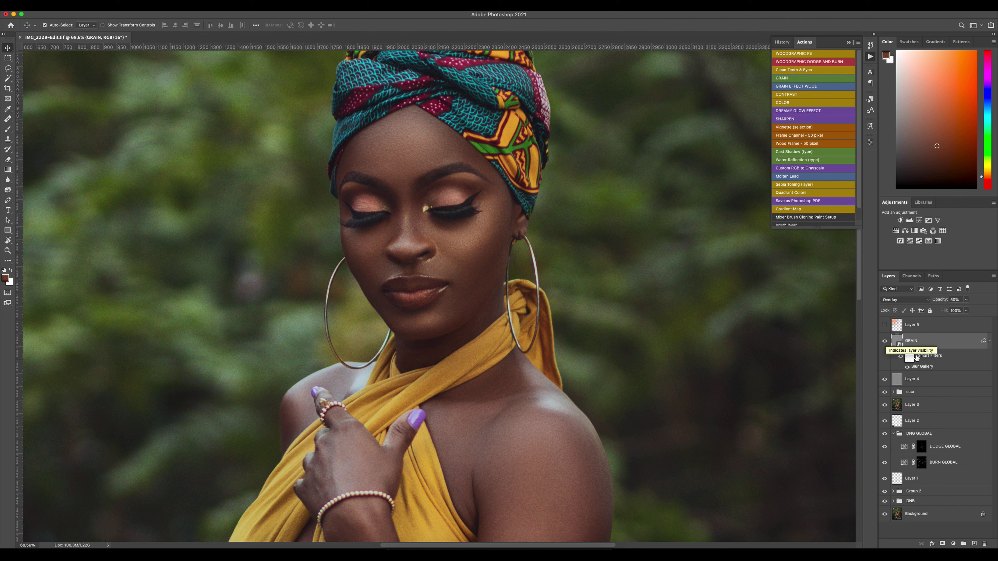
Collapse the GRAIN layer's smart filters and repeat the with-and-without comparison of the grain.
{"action": "left_click", "coordinate": [989, 341]}
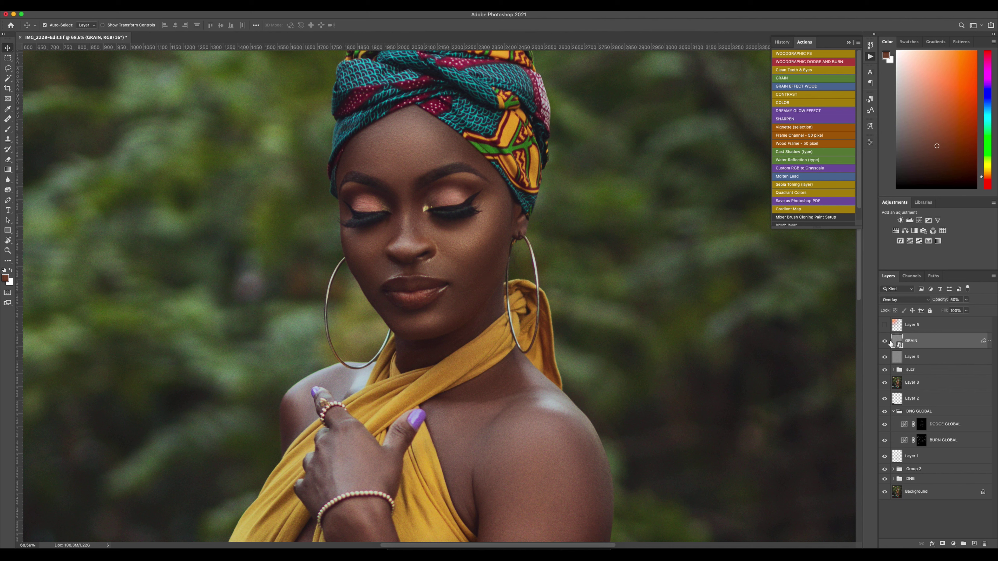
{"action": "left_click", "coordinate": [885, 341]}
{"action": "left_click", "coordinate": [885, 341]}
{"action": "left_click", "coordinate": [885, 341]}
{"action": "left_click", "coordinate": [884, 341]}
{"action": "left_click", "coordinate": [884, 341]}
{"action": "left_click", "coordinate": [885, 342]}
Show Layer 5 and toggle its visibility to compare its effect across the whole image.
{"action": "left_click_drag", "start_coordinate": [917, 330], "coordinate": [894, 331]}
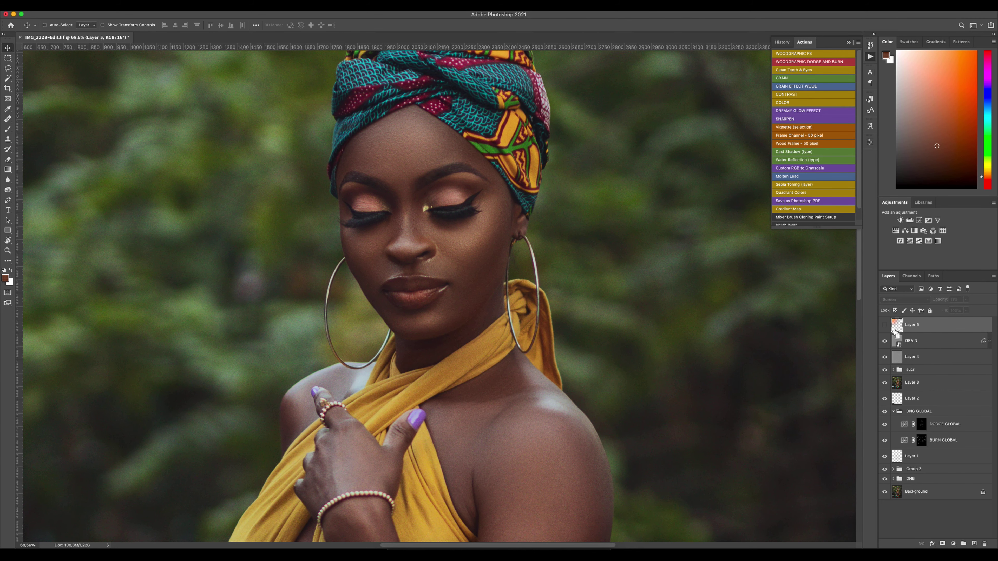
{"action": "key", "text": "super+0"}
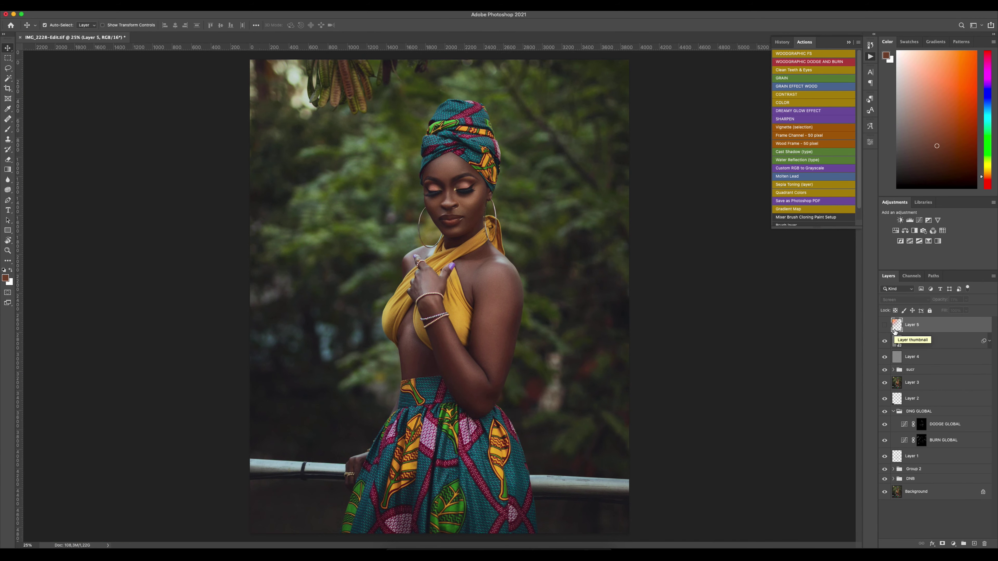
{"action": "left_click", "coordinate": [885, 325]}
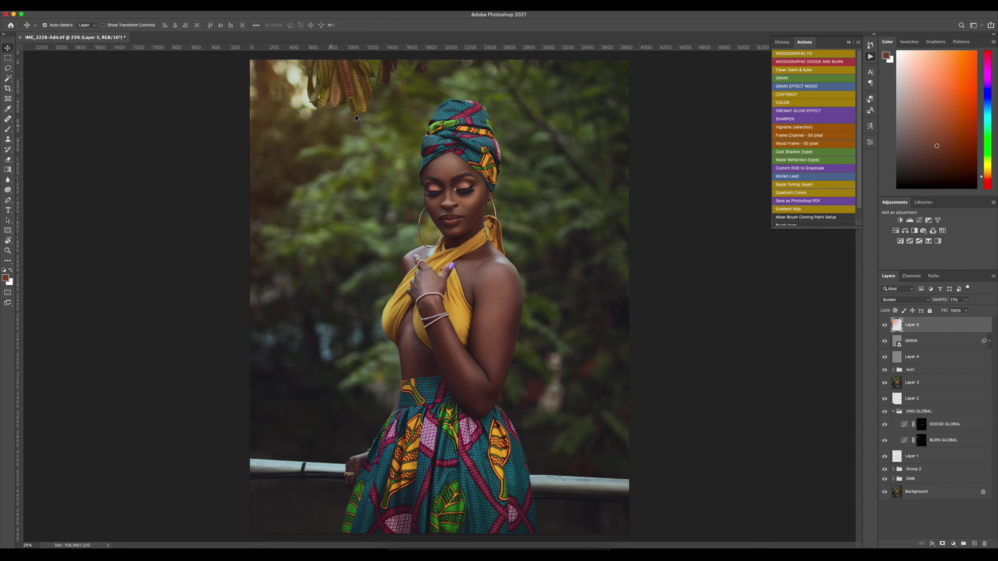
{"action": "left_click", "coordinate": [884, 325]}
{"action": "left_click", "coordinate": [884, 327]}
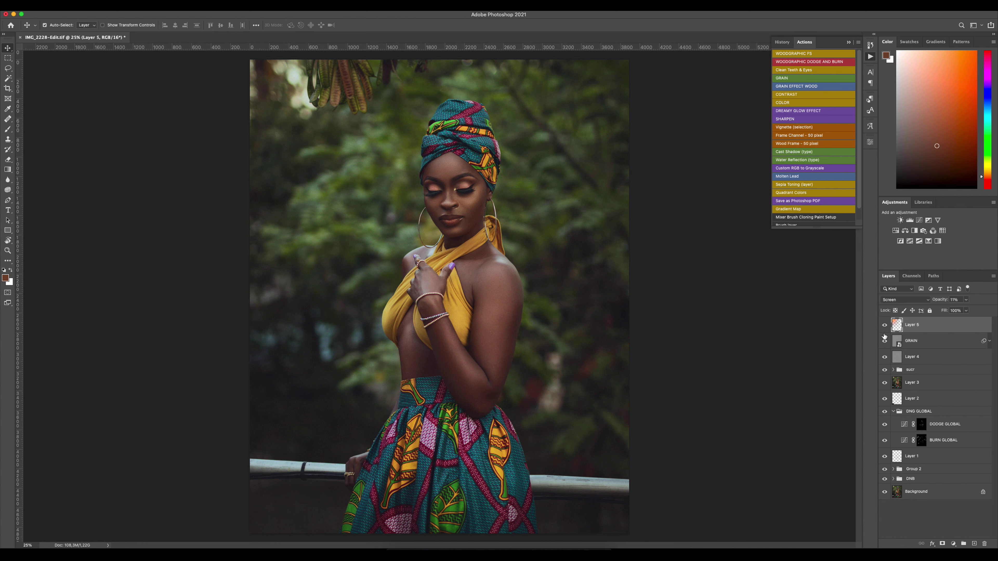
{"action": "left_click", "coordinate": [884, 326]}
{"action": "left_click", "coordinate": [884, 326]}
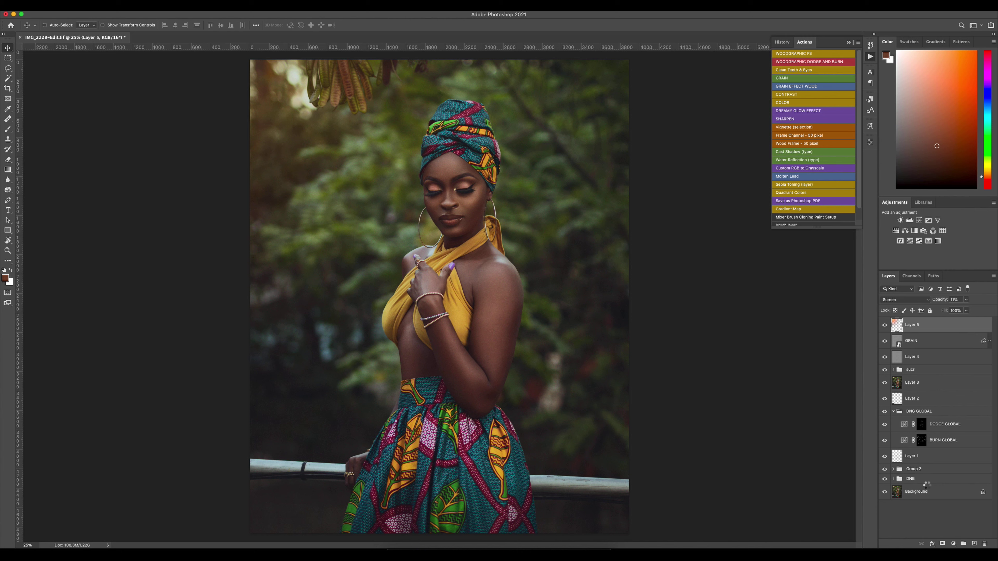
Stamp all visible layers into a new top layer and reduce the layer stack to that layer and the Background.
{"action": "key", "text": "super+alt+shift+n"}
{"action": "key", "text": "super+alt+shift+e"}
{"action": "key", "text": "super+alt+a"}
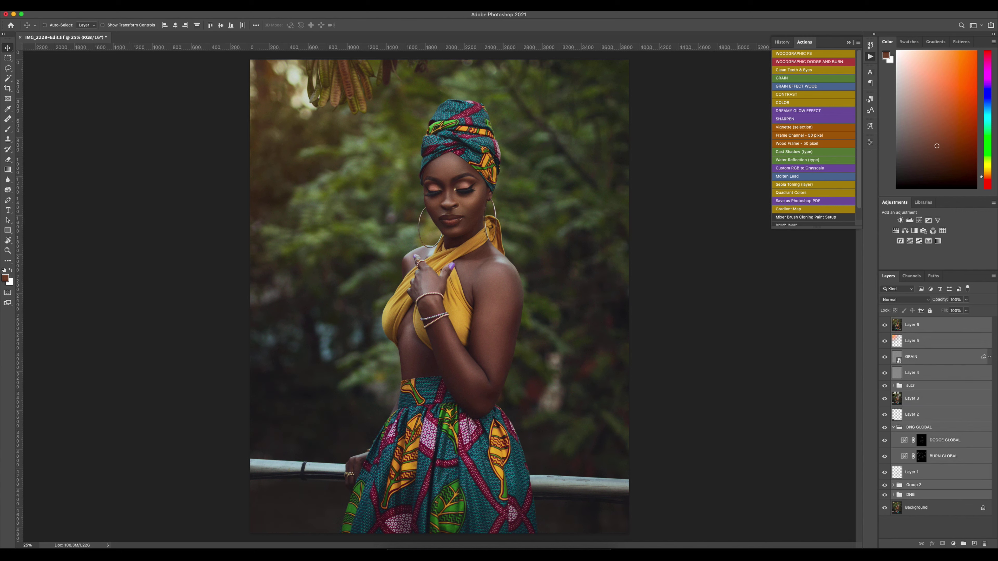
{"action": "key", "text": "Delete"}
Toggle the combined layer's visibility to compare the finished edit with the original Background.
{"action": "left_click", "coordinate": [884, 325]}
{"action": "left_click", "coordinate": [884, 326]}
{"action": "left_click", "coordinate": [884, 325]}
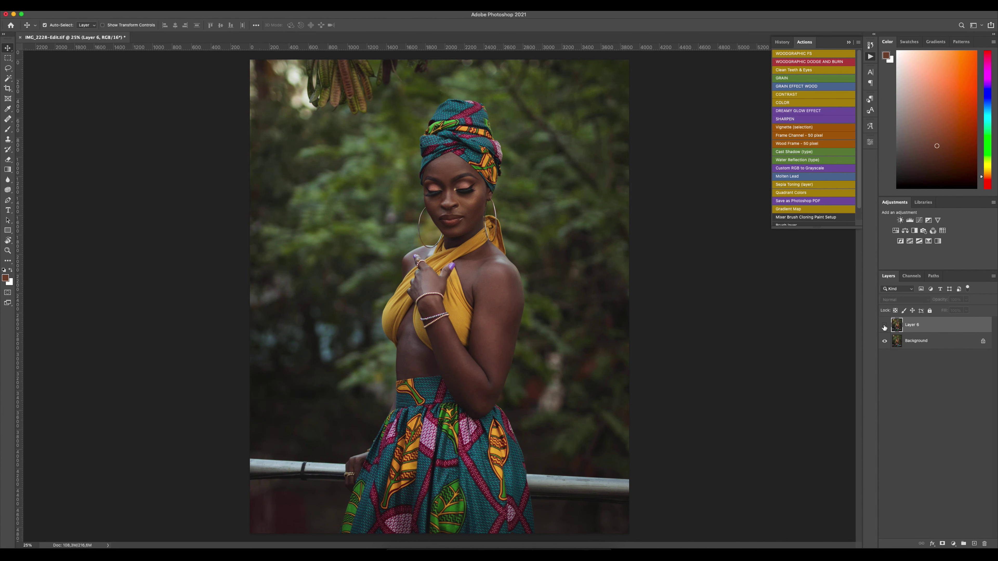